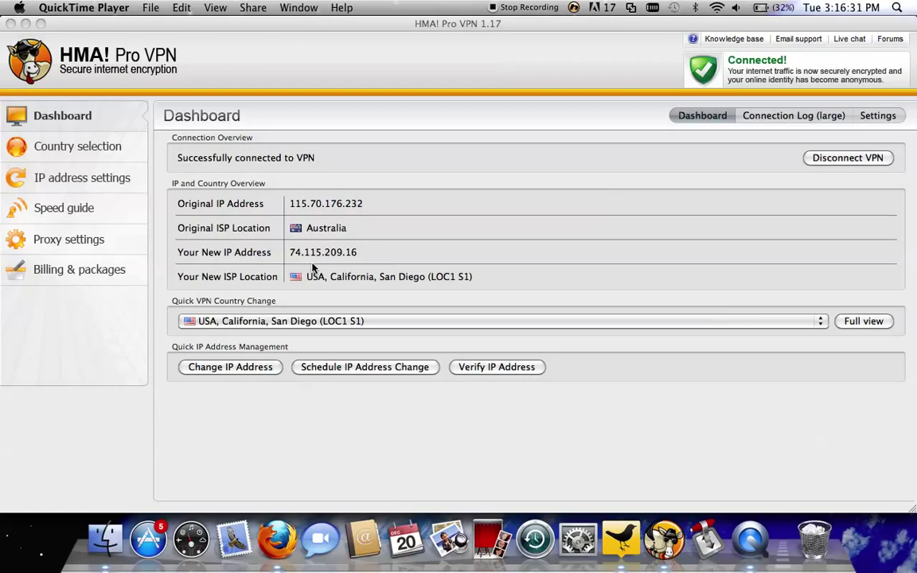
Look through the country selection, IP address, speed guide, proxy and billing sections of the VPN client and return to the Dashboard
{"action": "left_click", "coordinate": [262, 369]}
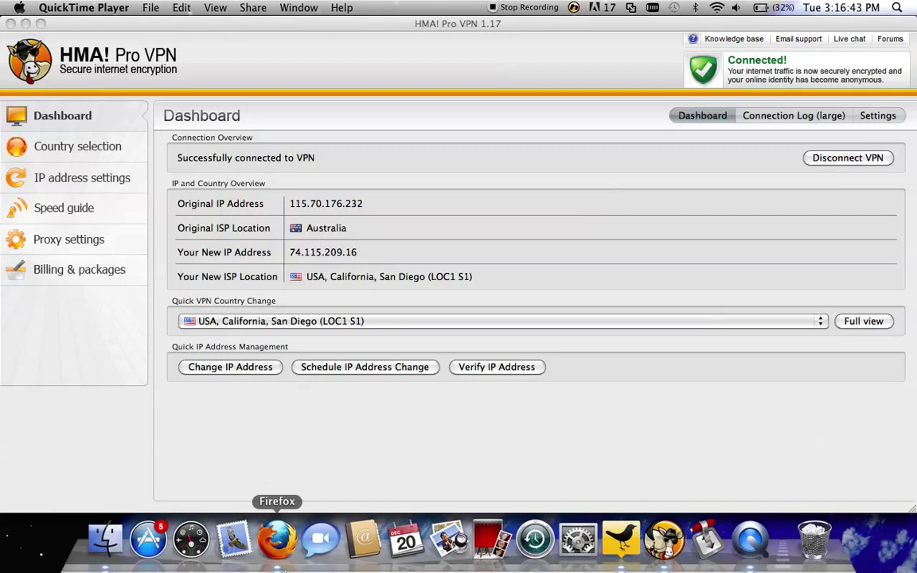
{"action": "left_click", "coordinate": [122, 147]}
{"action": "left_click", "coordinate": [102, 178]}
{"action": "left_click", "coordinate": [67, 209]}
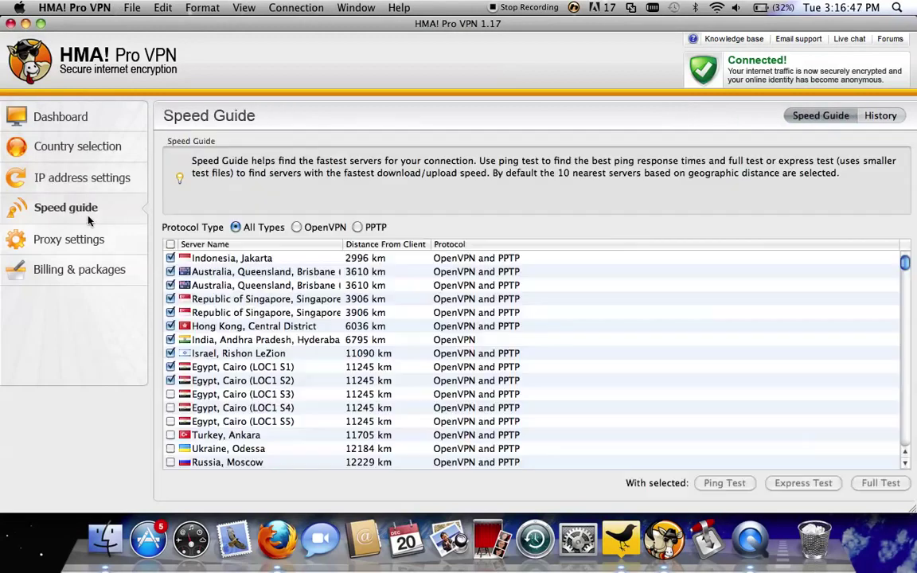
{"action": "left_click", "coordinate": [56, 239]}
{"action": "left_click", "coordinate": [56, 267]}
{"action": "left_click", "coordinate": [70, 233]}
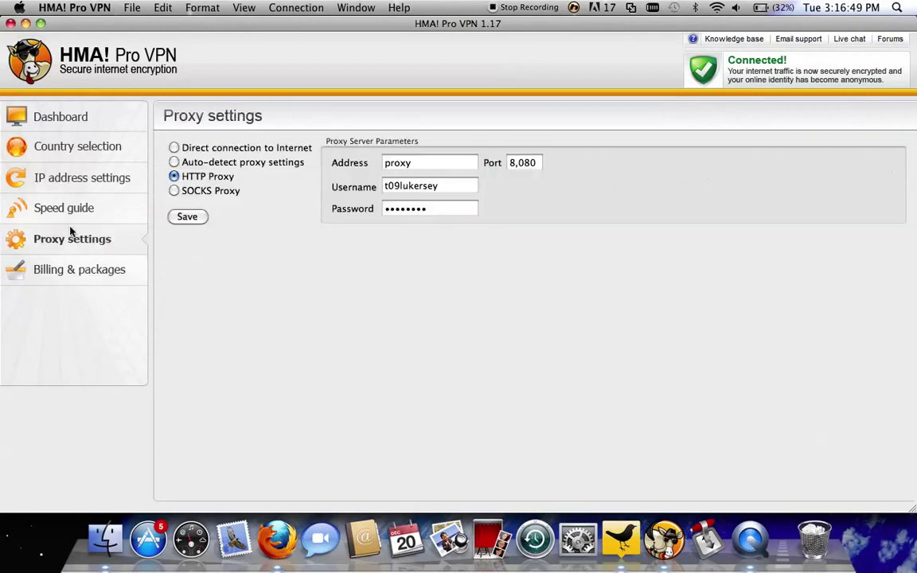
{"action": "left_click", "coordinate": [65, 207]}
{"action": "left_click", "coordinate": [69, 179]}
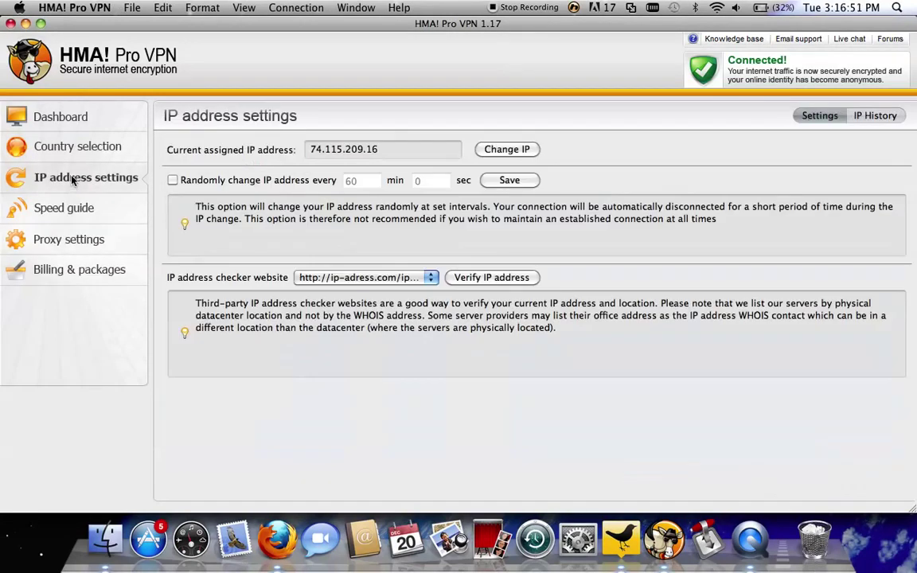
{"action": "left_click", "coordinate": [82, 144]}
{"action": "left_click", "coordinate": [75, 111]}
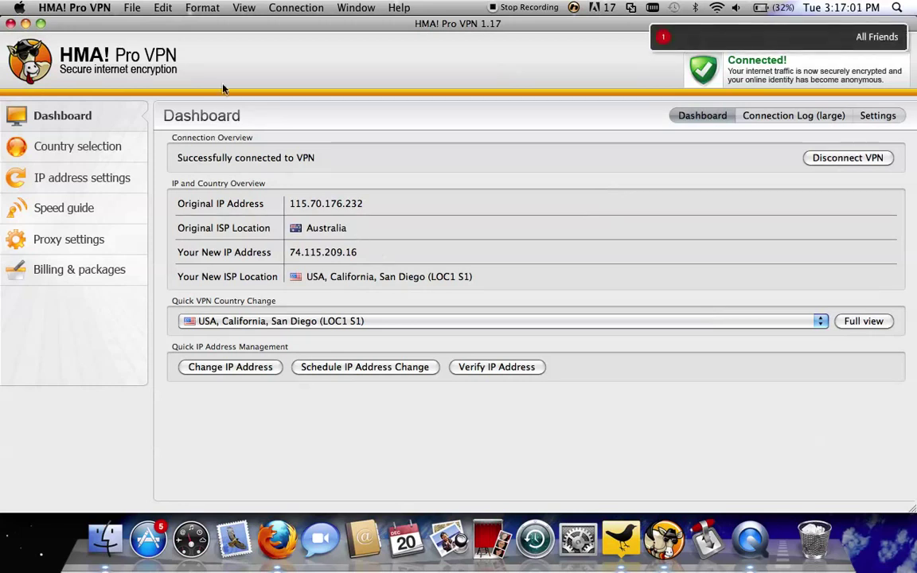
Quit HMA! Pro VPN and minimise the Firefox and TweetDeck windows to clear the desktop
{"action": "left_click", "coordinate": [44, 7]}
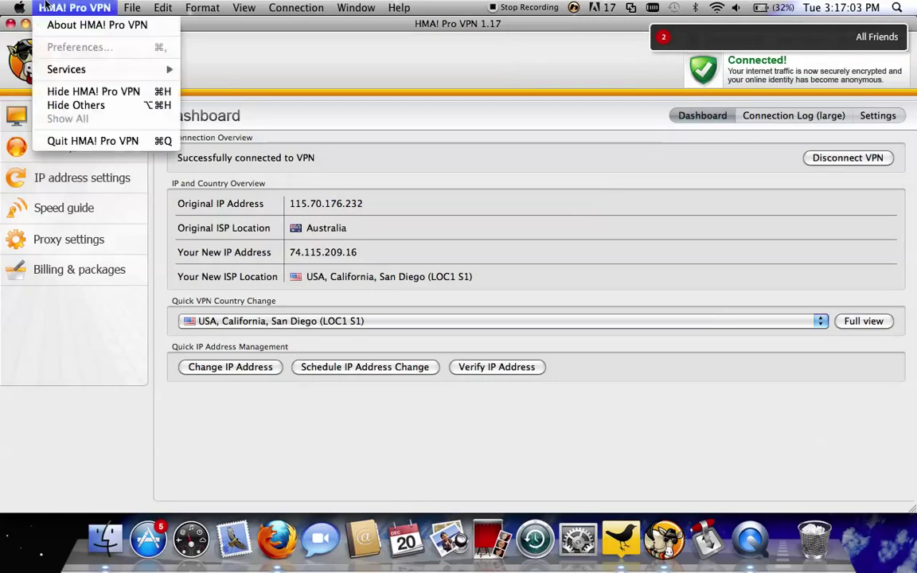
{"action": "left_click", "coordinate": [96, 141]}
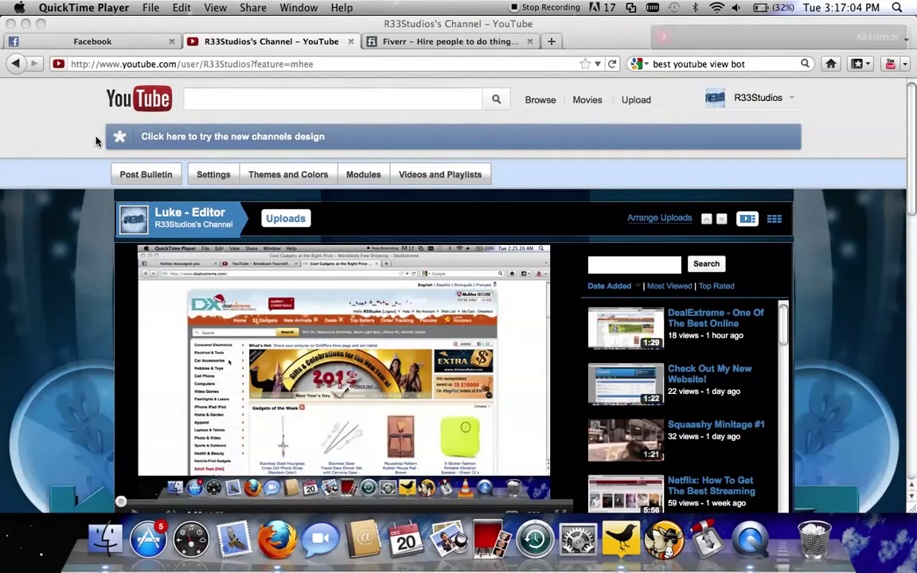
{"action": "left_click", "coordinate": [15, 34]}
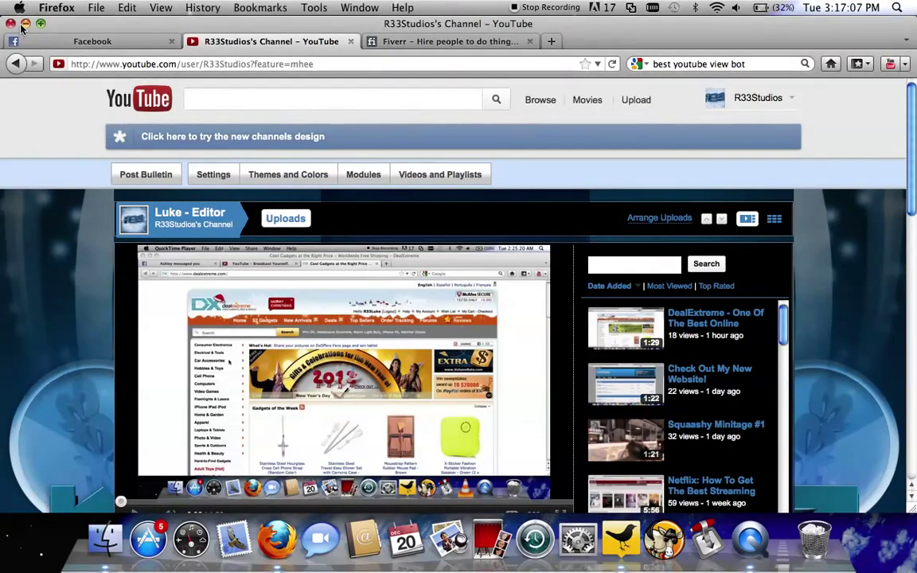
{"action": "left_click", "coordinate": [25, 23]}
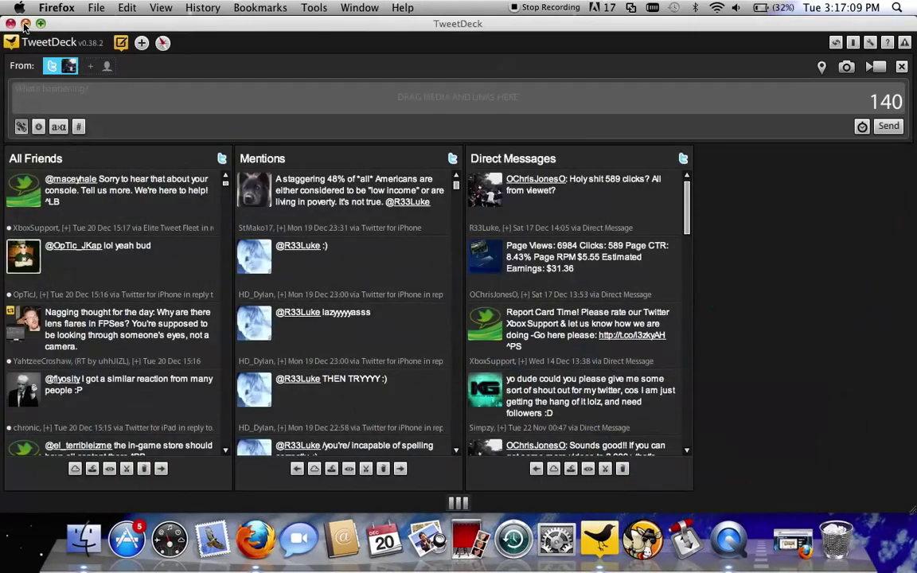
{"action": "left_click", "coordinate": [24, 23]}
{"action": "left_click", "coordinate": [695, 7]}
{"action": "key", "text": "Escape"}
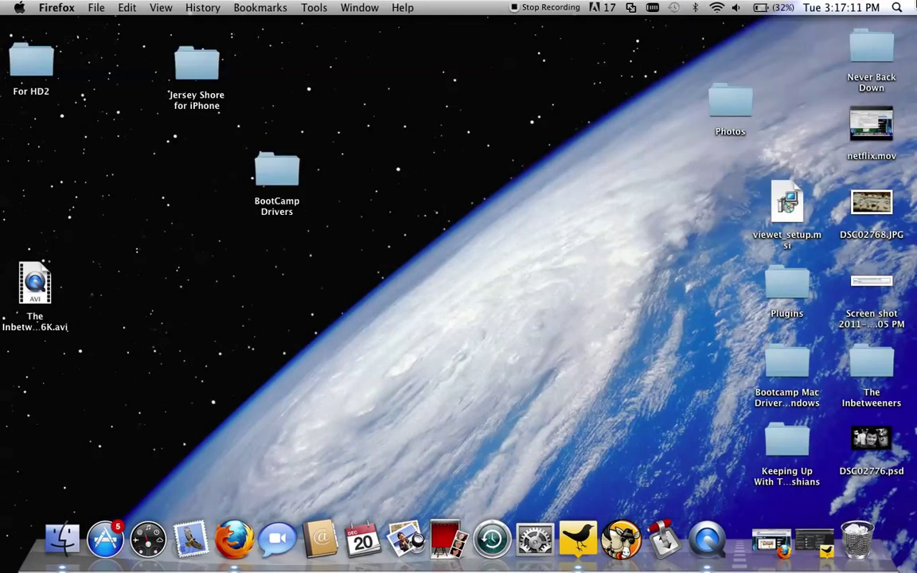
Search the Mac for "hma" to launch HMA! Pro VPN, and enlarge its window to fill the screen
{"action": "left_click", "coordinate": [897, 7]}
{"action": "type", "text": "hma"}
{"action": "key", "text": "Return"}
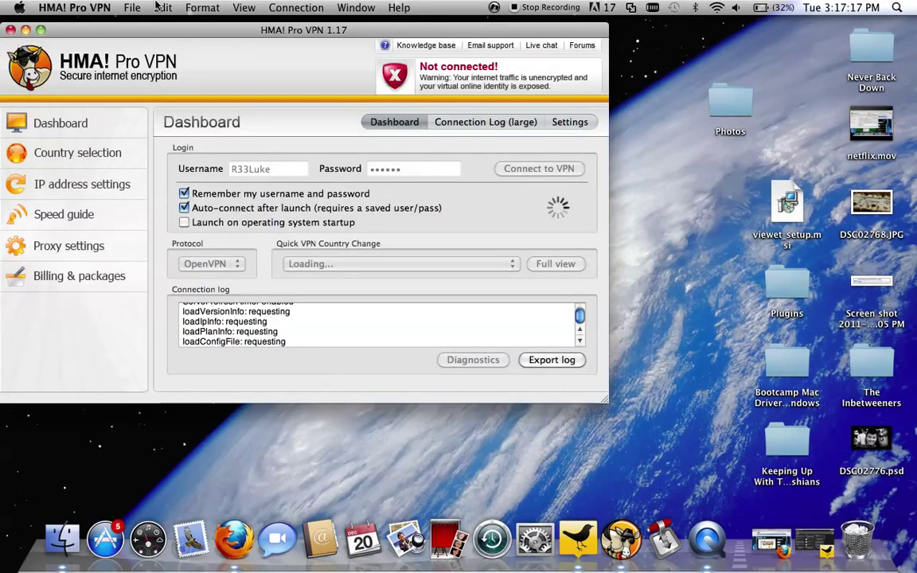
{"action": "left_click", "coordinate": [40, 30]}
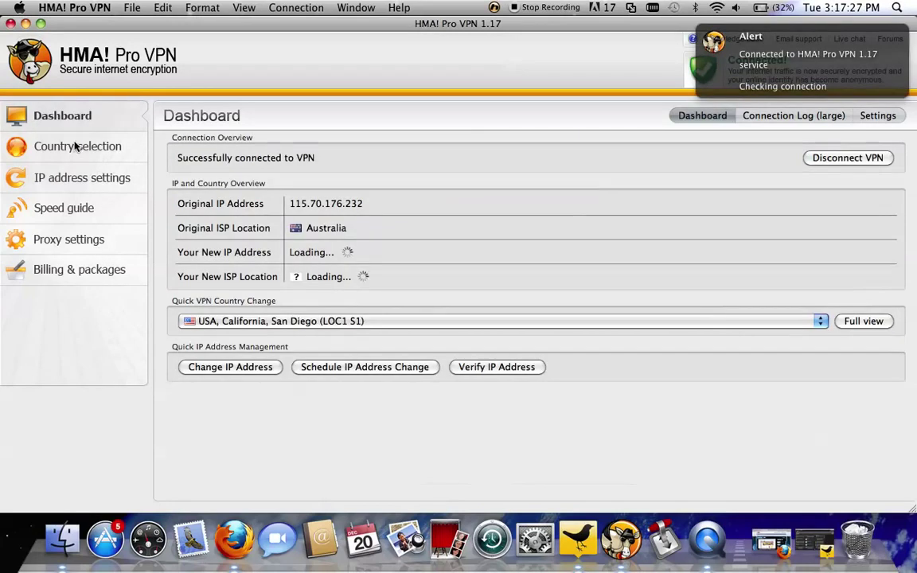
Disconnect from the VPN and go to the username and password fields of the login section
{"action": "left_click", "coordinate": [837, 158]}
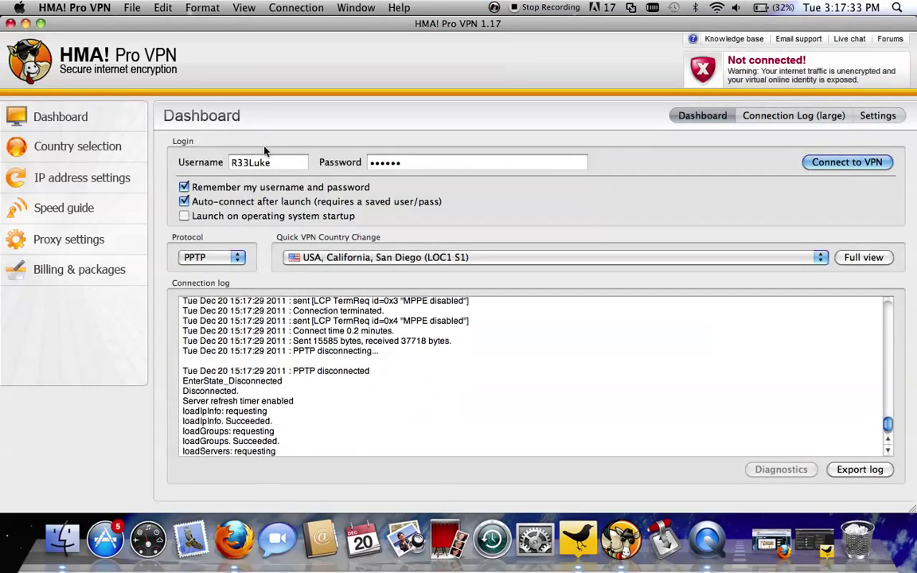
{"action": "left_click", "coordinate": [303, 162]}
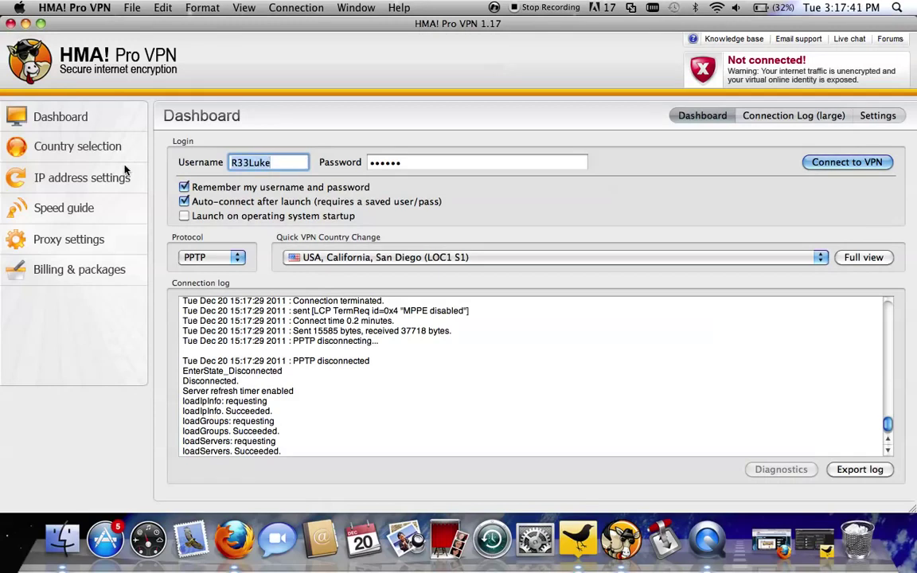
{"action": "key", "text": "Tab"}
{"action": "left_click", "coordinate": [248, 178]}
Switch to Firefox and sign in to the VPN control panel from the Pro VPN page of hidemyass.com, using the prefilled credentials
{"action": "left_click", "coordinate": [233, 540]}
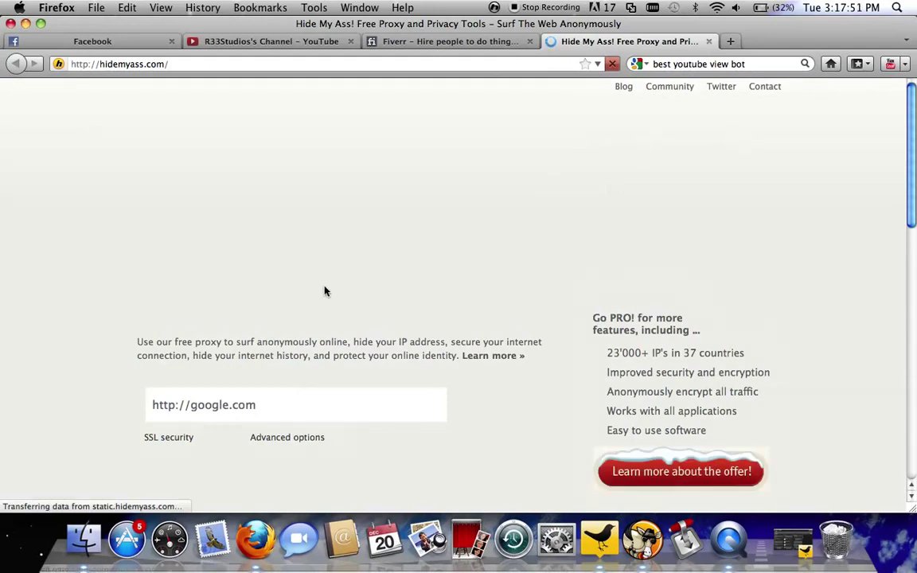
{"action": "left_click", "coordinate": [331, 153]}
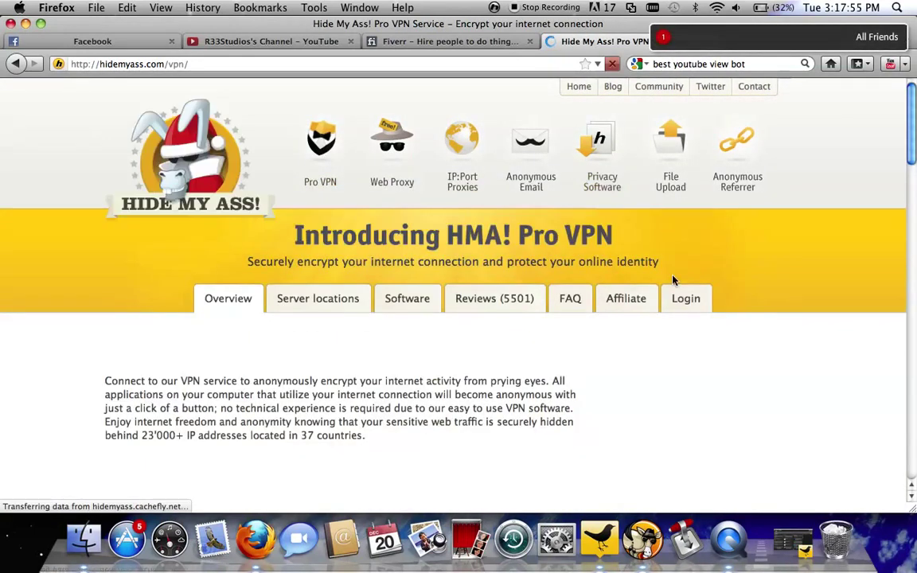
{"action": "left_click", "coordinate": [681, 304]}
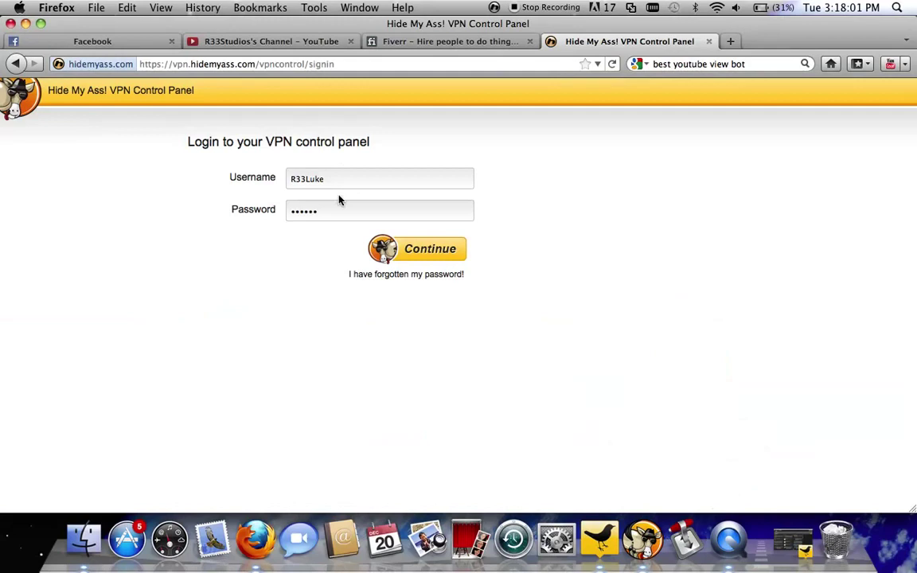
{"action": "left_click", "coordinate": [415, 253]}
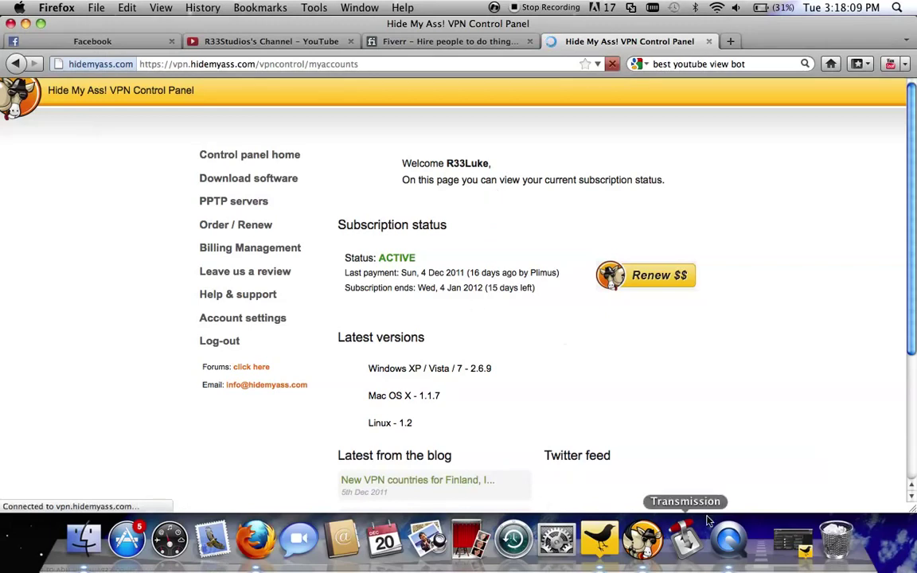
Switch back to HMA! Pro VPN, try the OpenVPN protocol and return the protocol to PPTP
{"action": "left_click", "coordinate": [643, 538]}
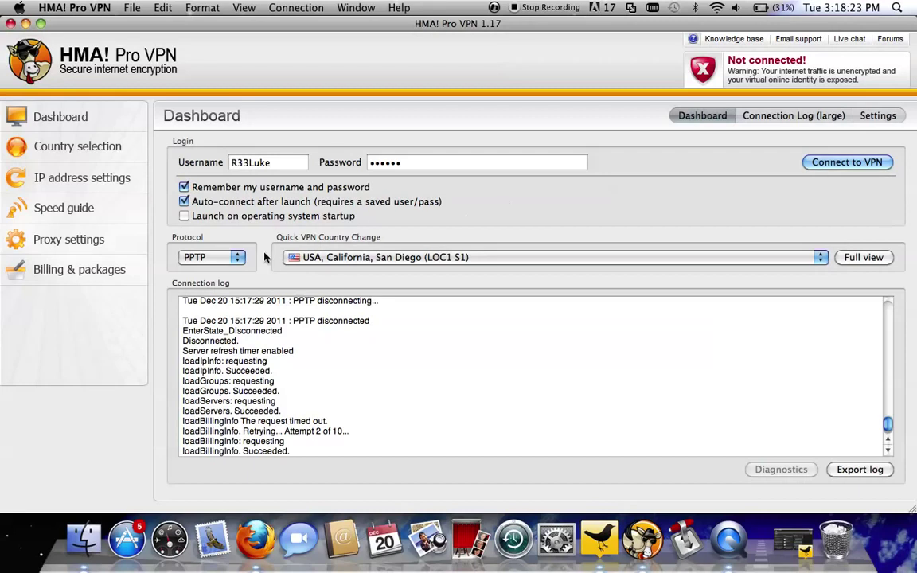
{"action": "left_click", "coordinate": [200, 257]}
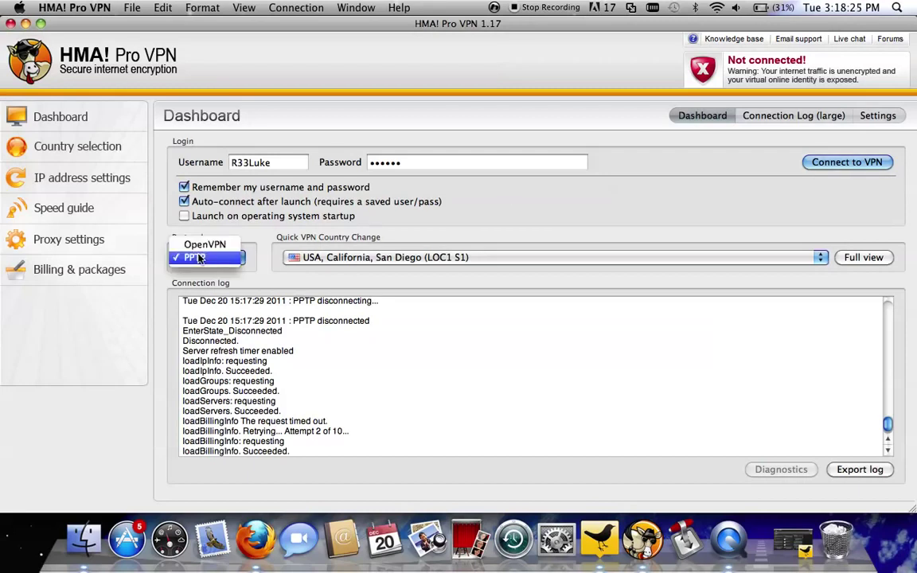
{"action": "left_click", "coordinate": [219, 246]}
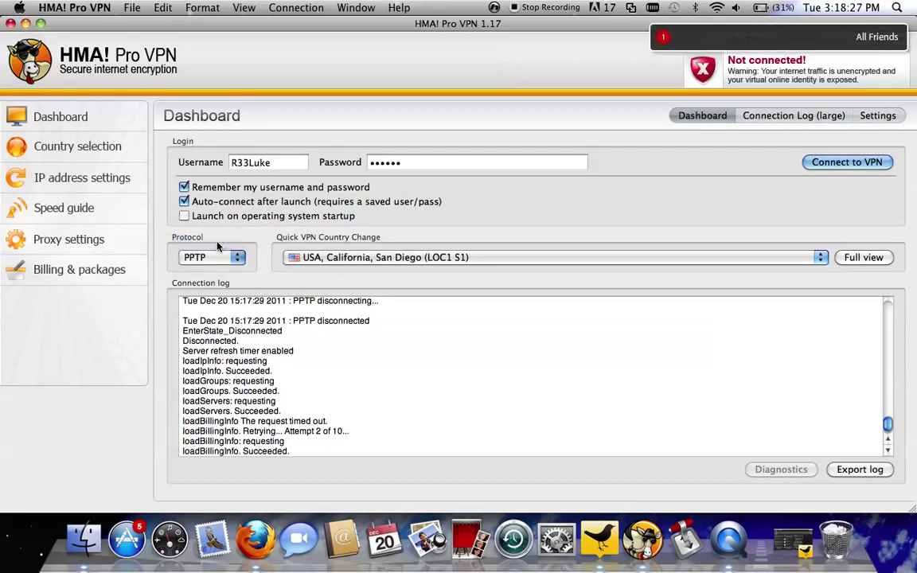
{"action": "left_click", "coordinate": [219, 254]}
{"action": "left_click", "coordinate": [215, 270]}
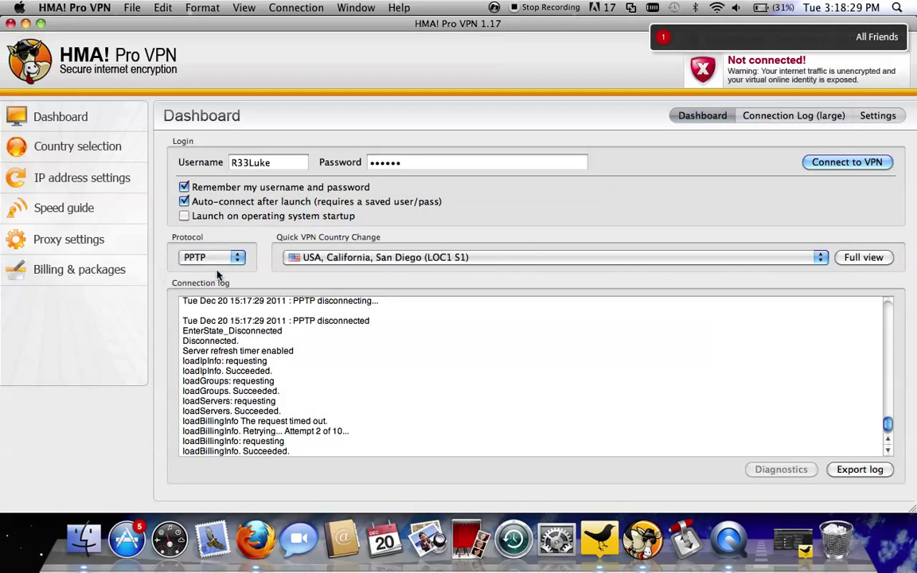
{"action": "left_click", "coordinate": [226, 265]}
{"action": "left_click", "coordinate": [215, 245]}
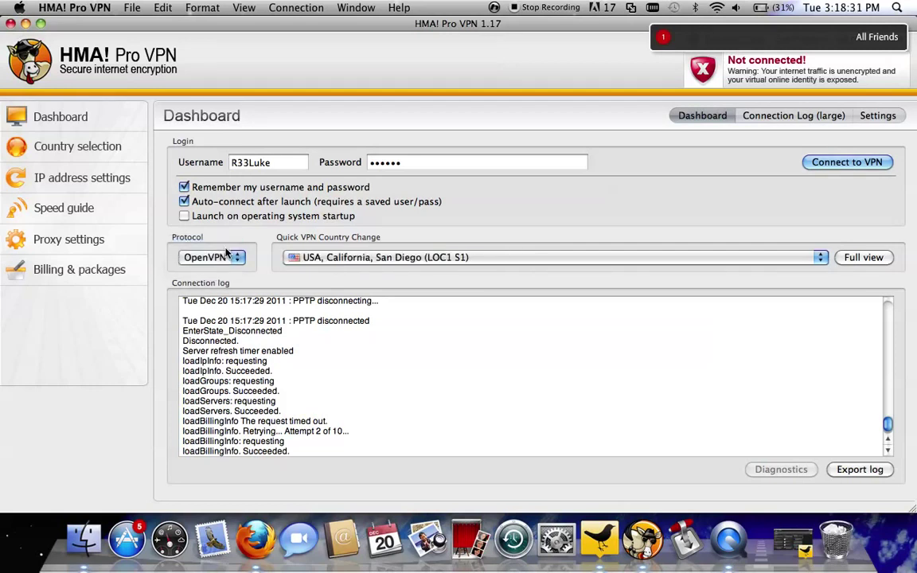
{"action": "left_click", "coordinate": [226, 257]}
{"action": "left_click", "coordinate": [225, 270]}
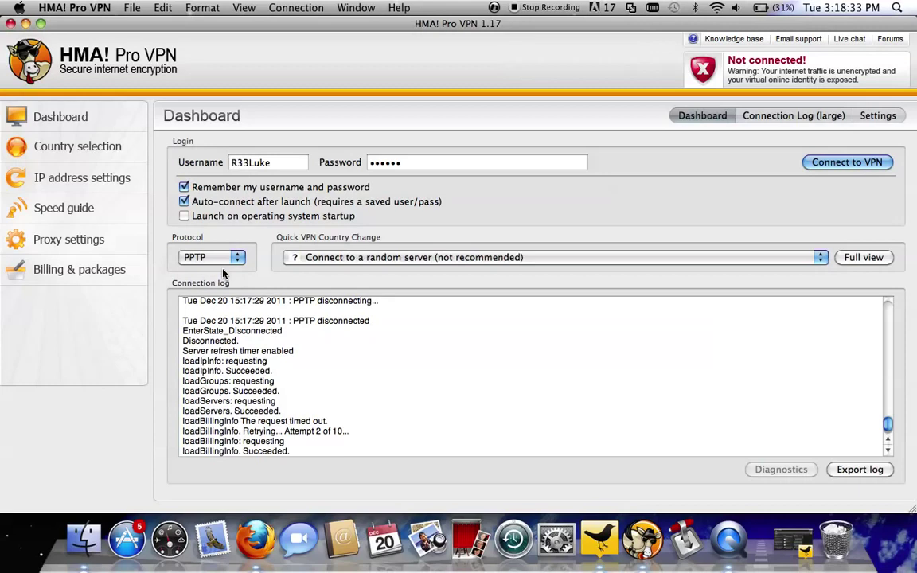
{"action": "left_click", "coordinate": [224, 257]}
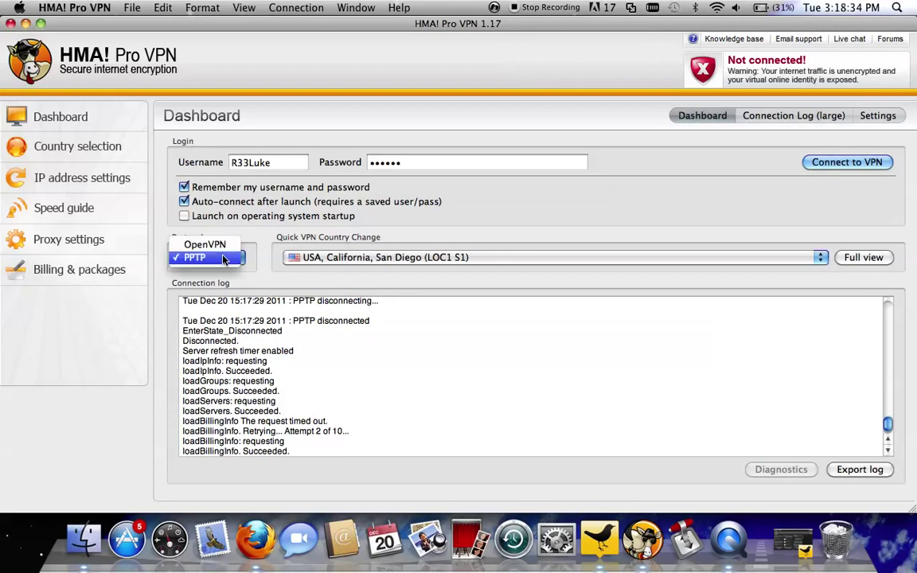
{"action": "left_click", "coordinate": [256, 226]}
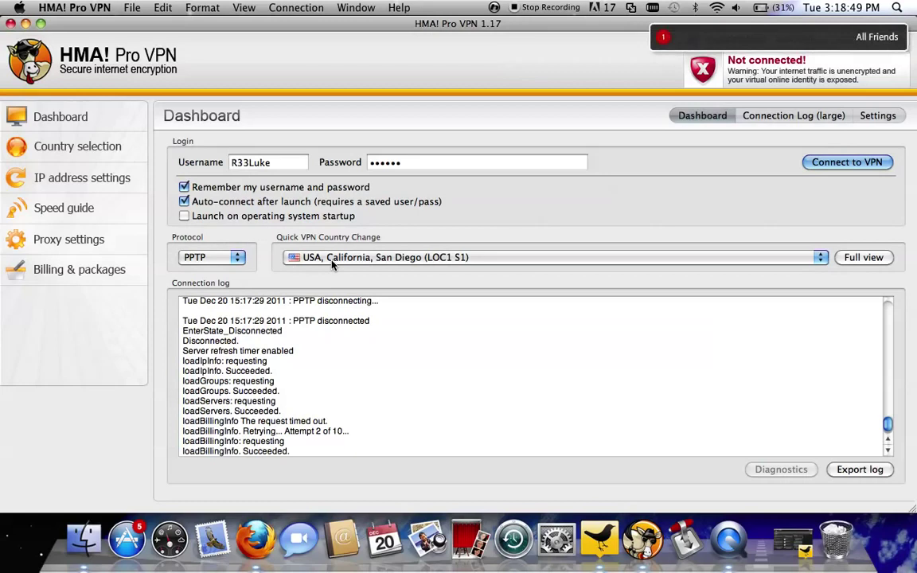
Browse the available VPN servers and choose USA, California, Los Angeles (LOC1 S1) for the connection
{"action": "left_click", "coordinate": [333, 262]}
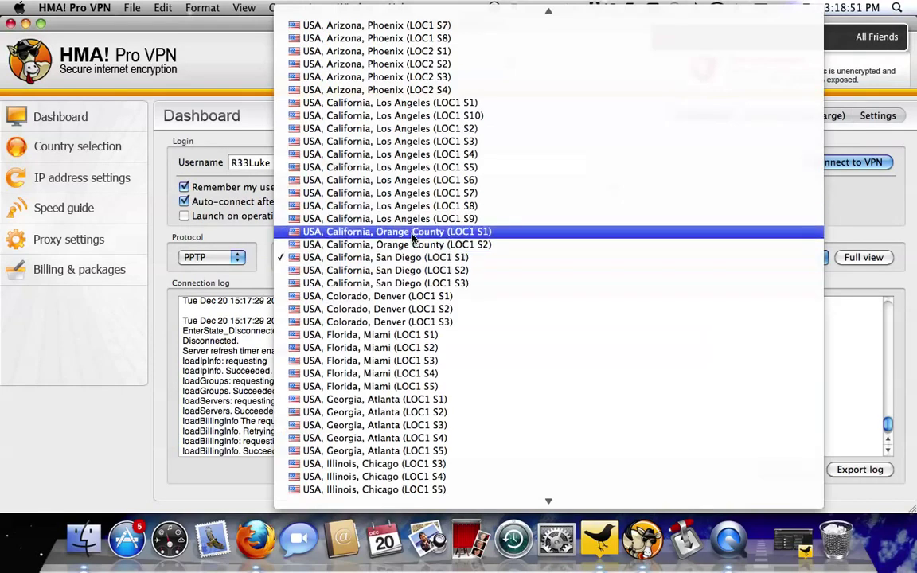
{"action": "scroll", "coordinate": [371, 339], "scroll_direction": "down", "scroll_amount": 20}
{"action": "scroll", "coordinate": [414, 382], "scroll_direction": "down", "scroll_amount": 10}
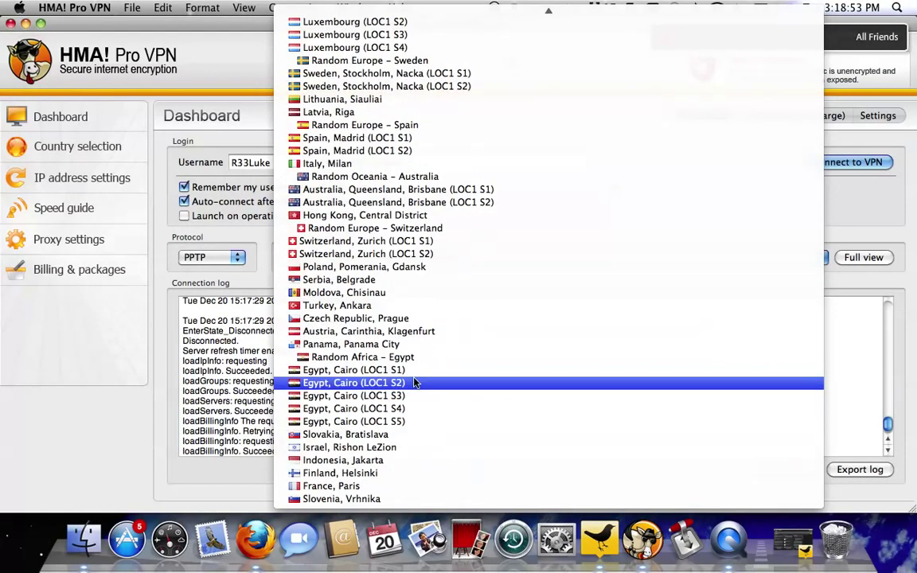
{"action": "scroll", "coordinate": [335, 115], "scroll_direction": "up", "scroll_amount": 20}
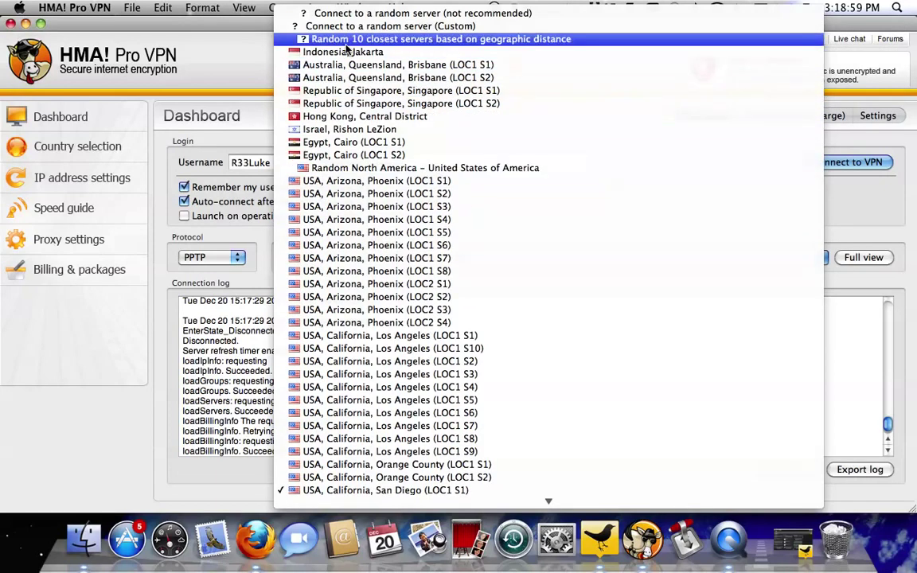
{"action": "scroll", "coordinate": [334, 227], "scroll_direction": "down", "scroll_amount": 3}
{"action": "scroll", "coordinate": [334, 227], "scroll_direction": "down", "scroll_amount": 20}
{"action": "scroll", "coordinate": [334, 227], "scroll_direction": "up", "scroll_amount": 20}
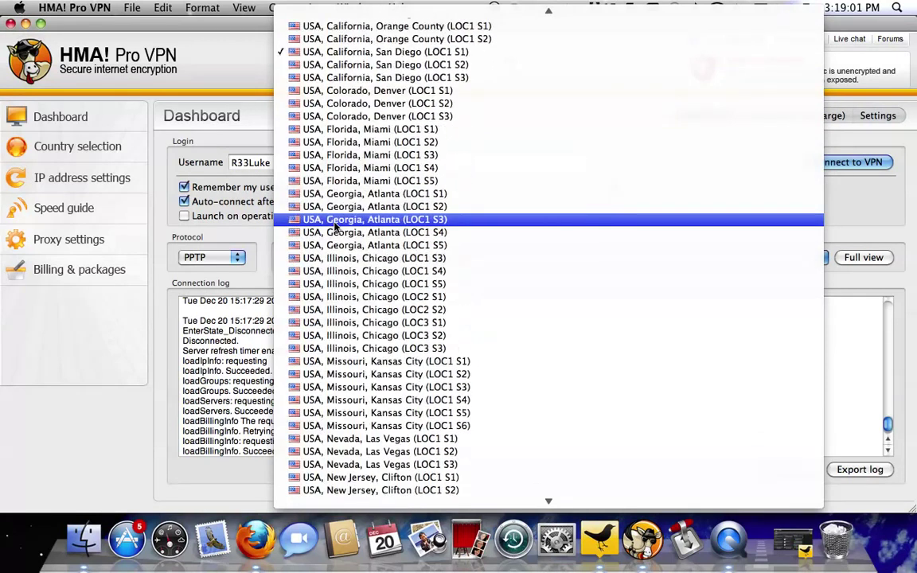
{"action": "scroll", "coordinate": [334, 227], "scroll_direction": "down", "scroll_amount": 8}
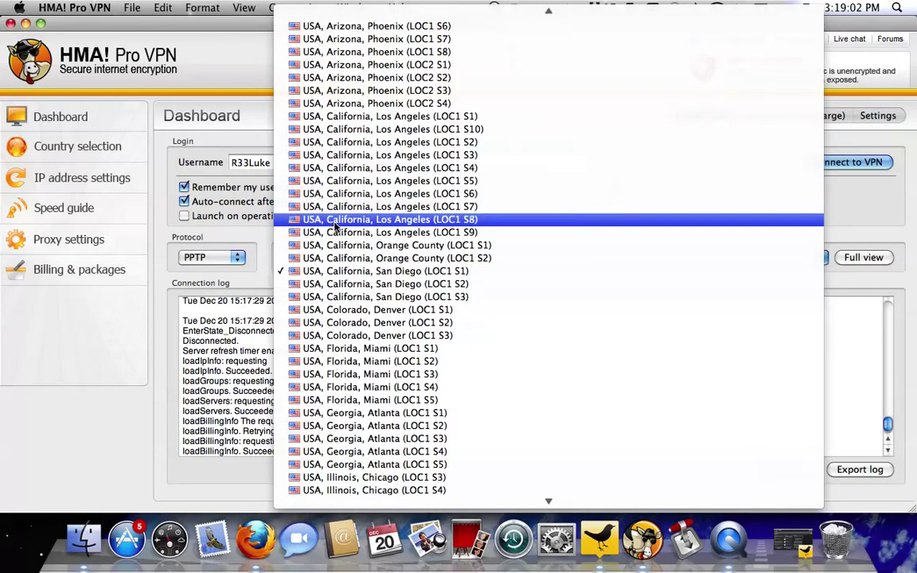
{"action": "left_click", "coordinate": [419, 121]}
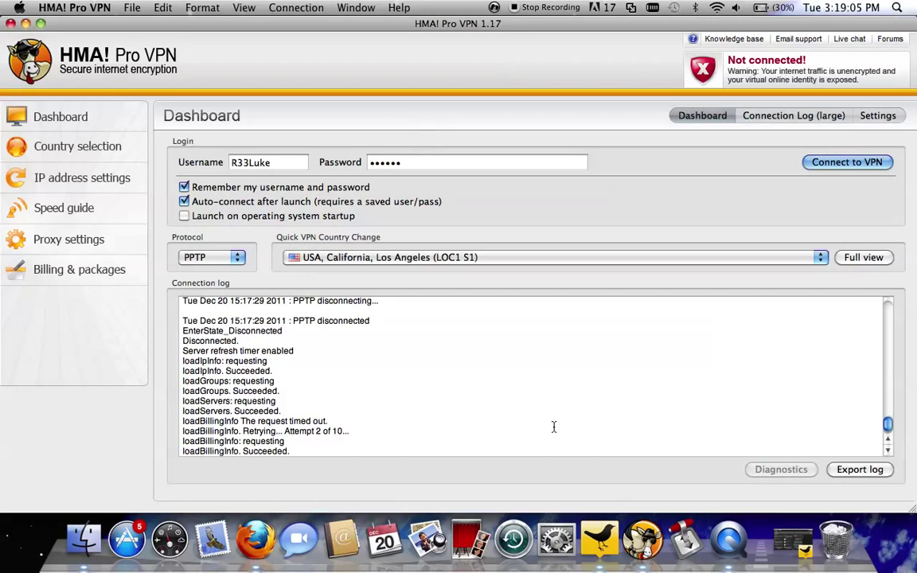
View the full country selection list, return to the Dashboard and connect to the VPN
{"action": "left_click", "coordinate": [863, 257]}
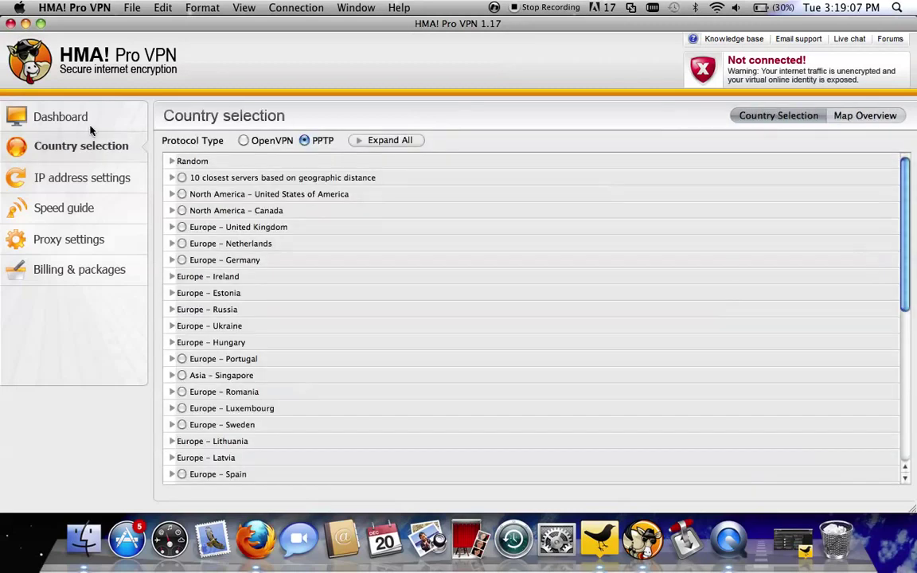
{"action": "left_click", "coordinate": [80, 116]}
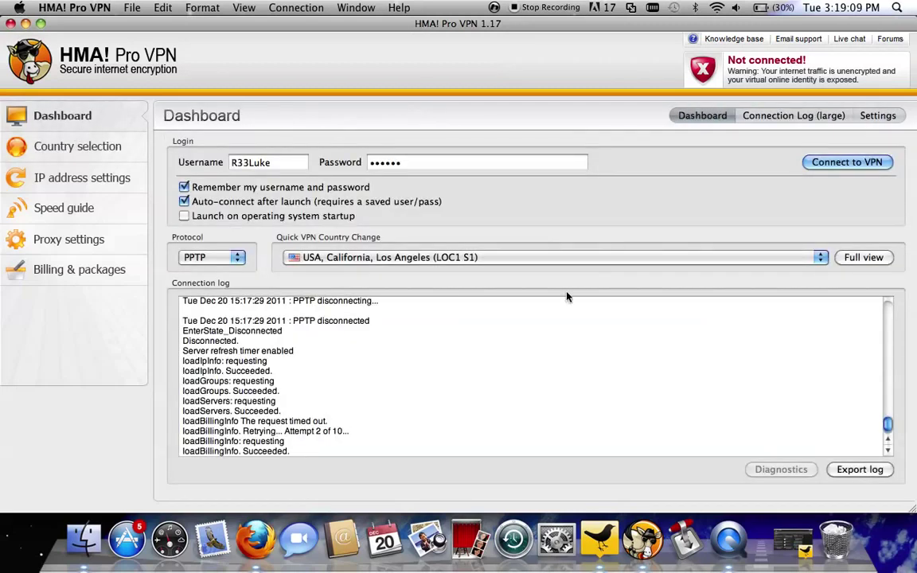
{"action": "left_click", "coordinate": [843, 163]}
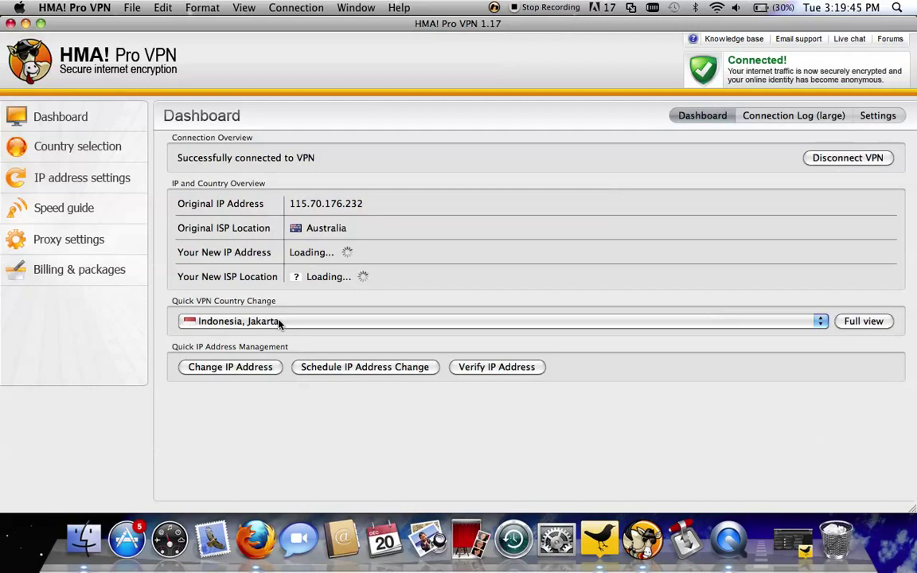
Change the VPN server to USA, California, San Diego (LOC1 S1) from the United States group of the country selection
{"action": "left_click", "coordinate": [279, 321]}
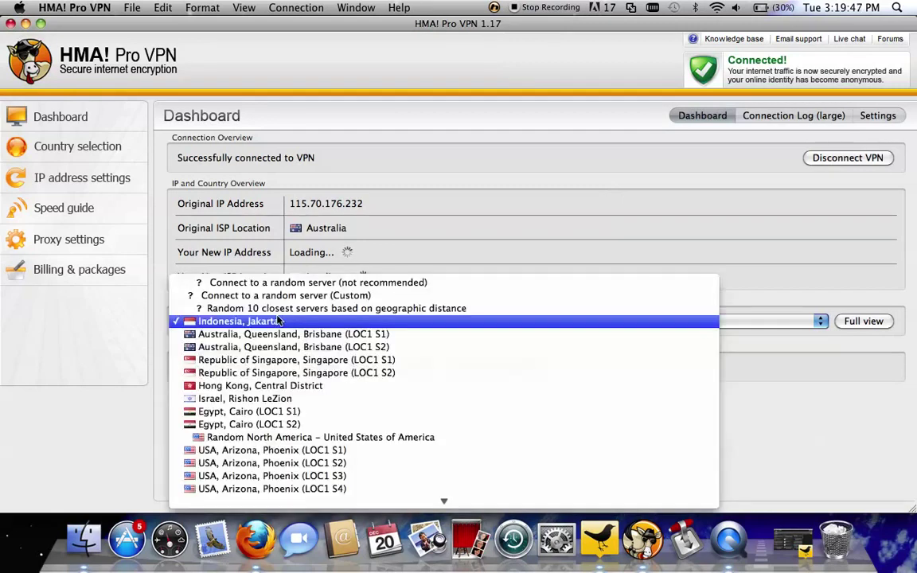
{"action": "left_click", "coordinate": [279, 321]}
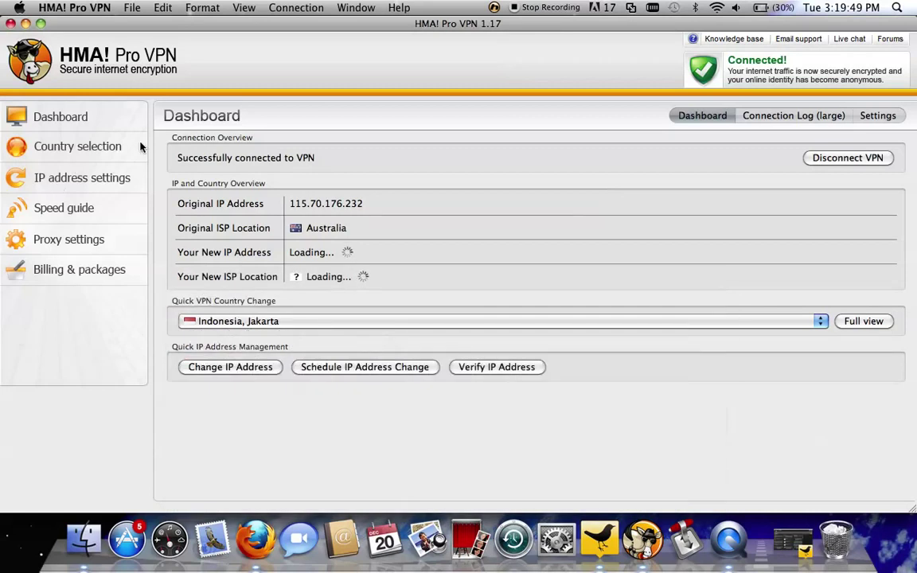
{"action": "left_click", "coordinate": [106, 144]}
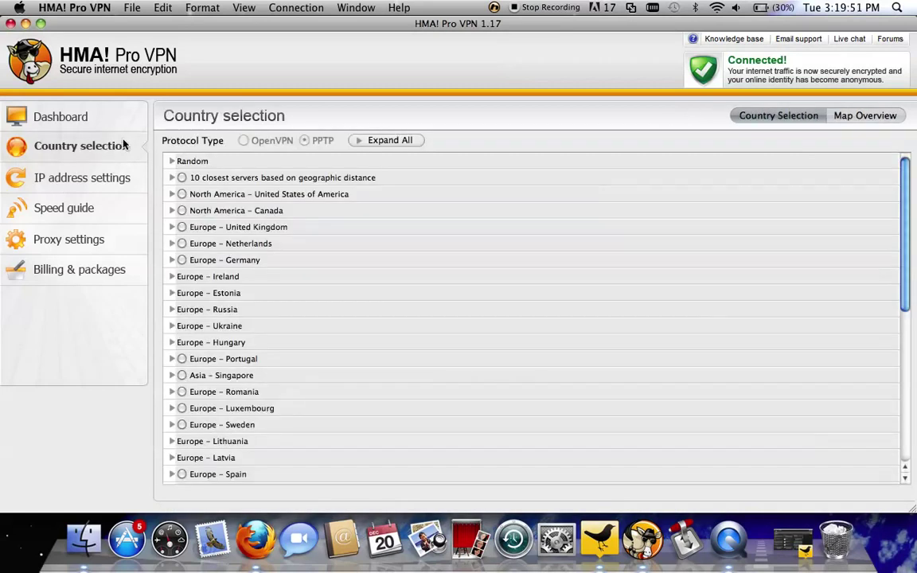
{"action": "left_click", "coordinate": [172, 194]}
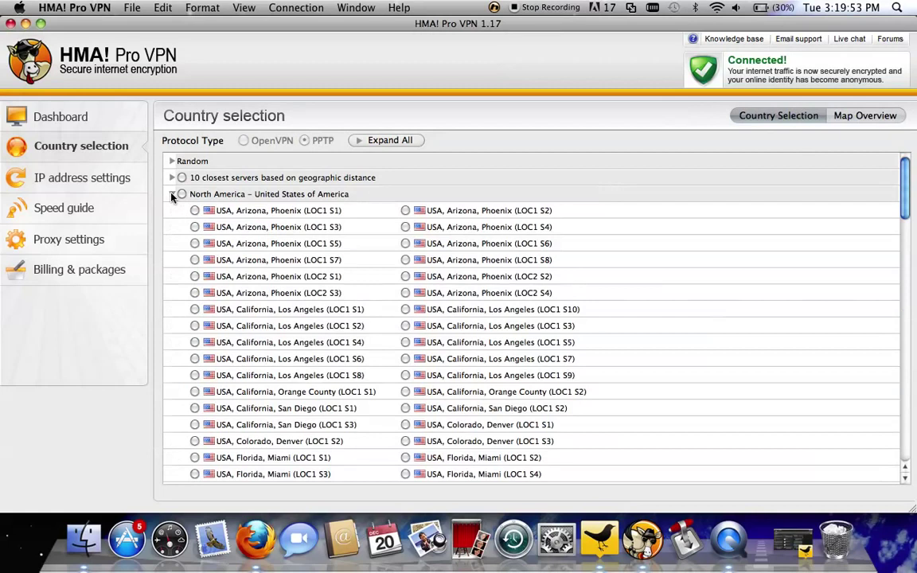
{"action": "scroll", "coordinate": [413, 296], "scroll_direction": "down", "scroll_amount": 5}
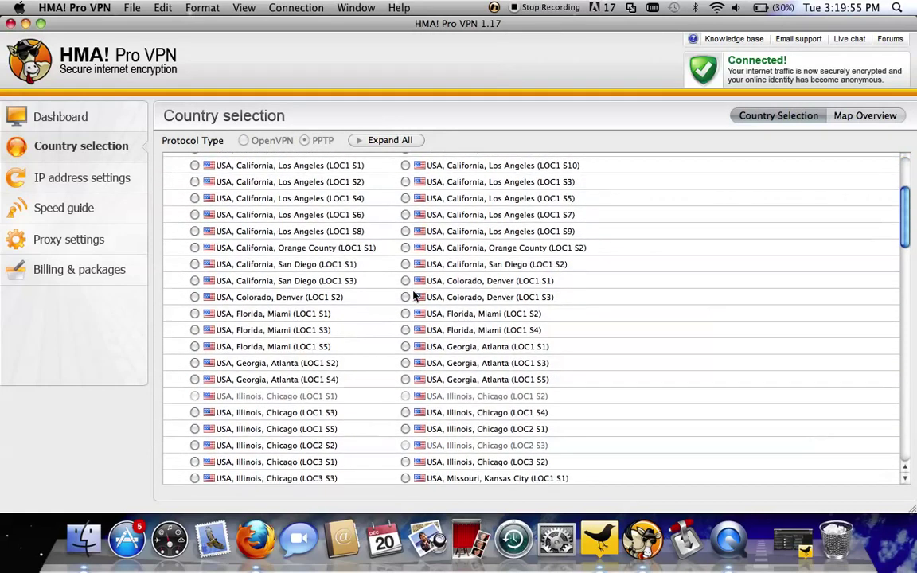
{"action": "left_click", "coordinate": [195, 265]}
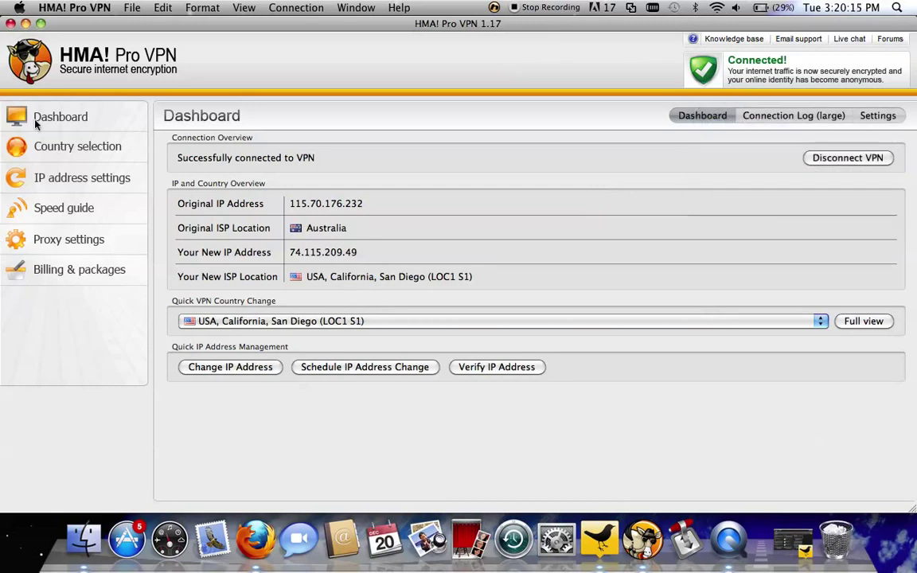
Look through the speed guide, IP address, billing and proxy pages, the connection log and the load-balancing settings, ending on the Dashboard
{"action": "left_click", "coordinate": [53, 199]}
{"action": "left_click", "coordinate": [49, 183]}
{"action": "left_click", "coordinate": [72, 269]}
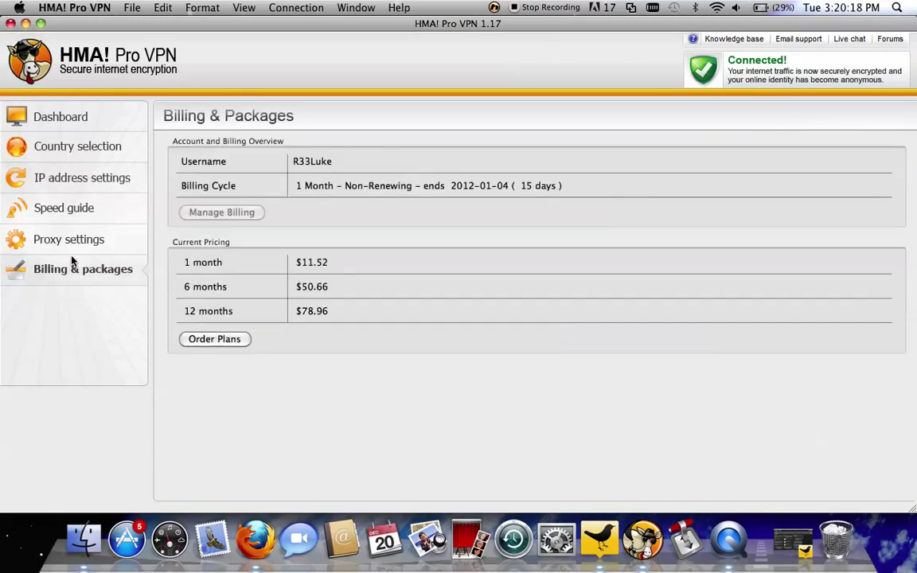
{"action": "left_click", "coordinate": [69, 242]}
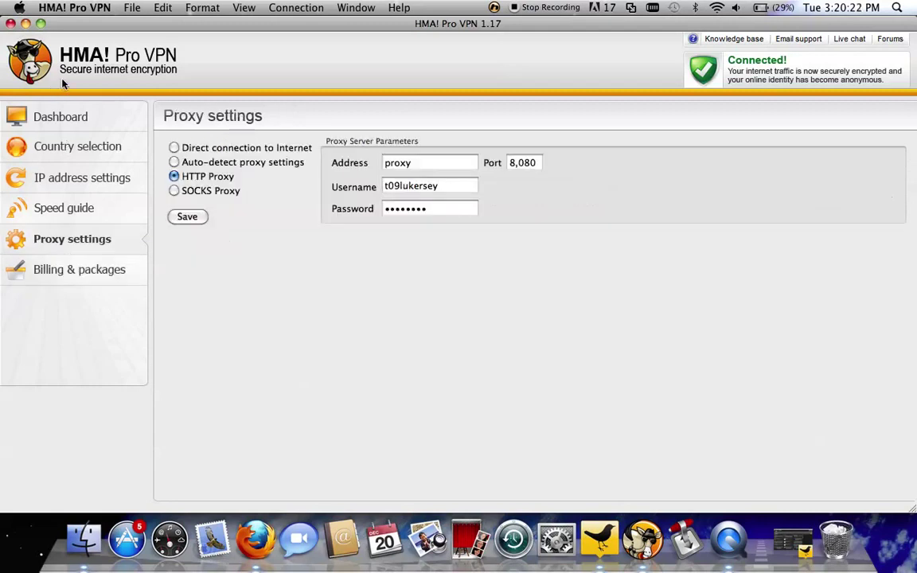
{"action": "left_click", "coordinate": [59, 116]}
{"action": "left_click", "coordinate": [822, 117]}
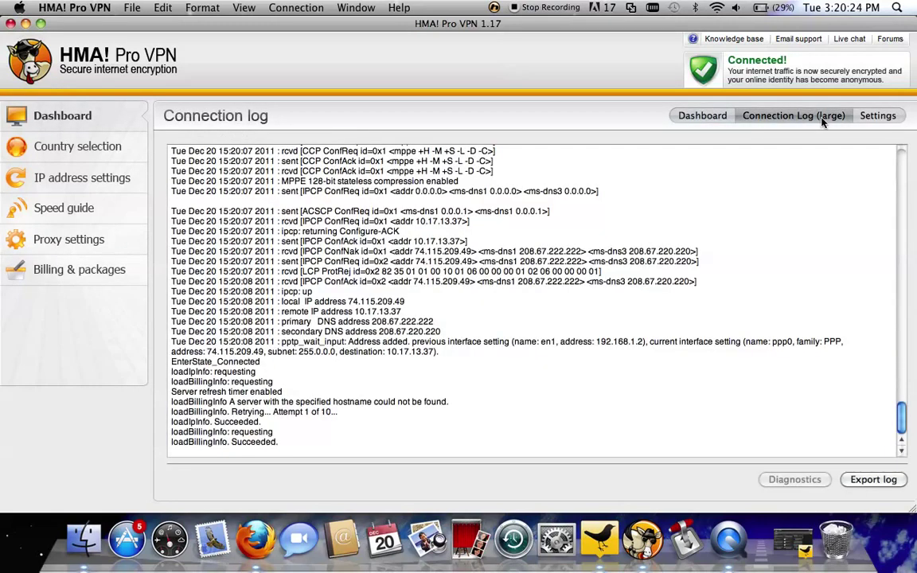
{"action": "left_click", "coordinate": [878, 117]}
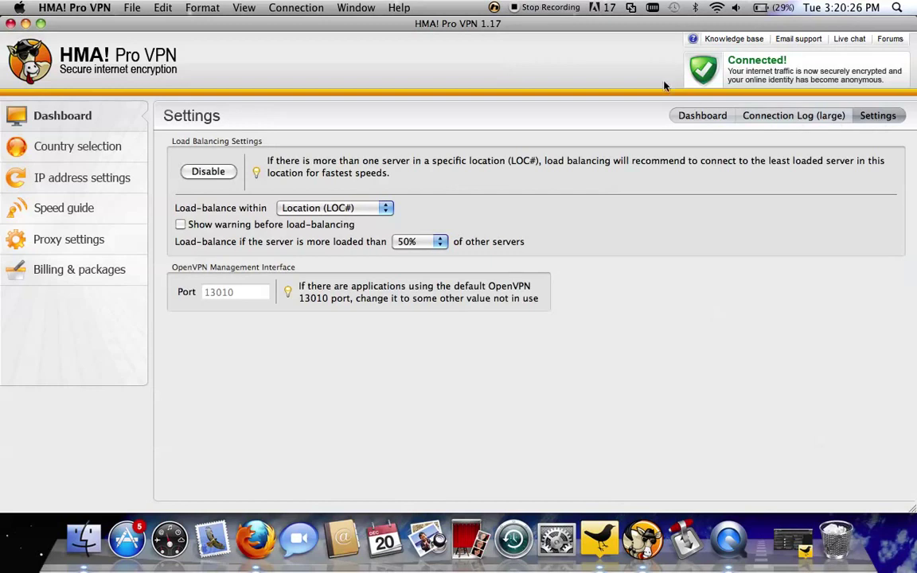
{"action": "left_click", "coordinate": [703, 118]}
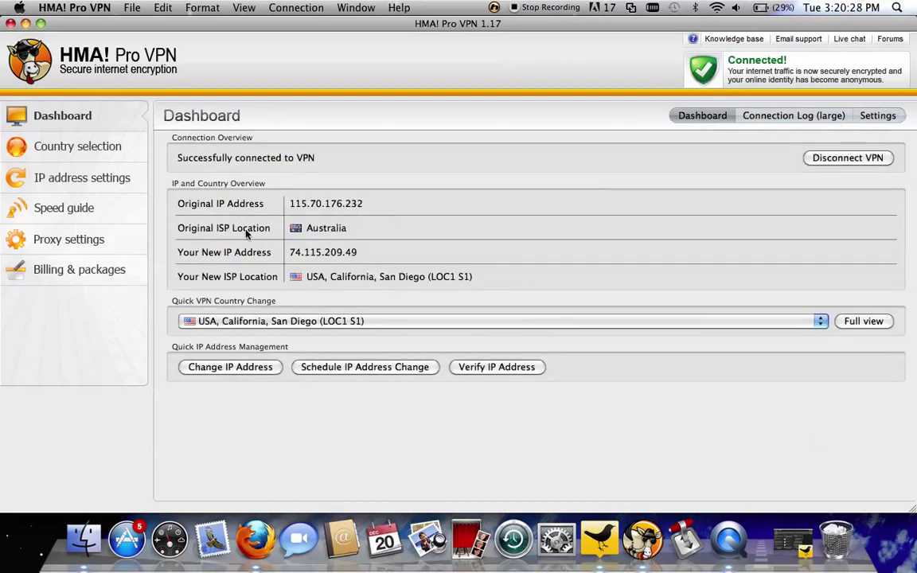
Switch to Firefox, view the netflix.com home page through the VPN and close its tab
{"action": "left_click", "coordinate": [256, 541]}
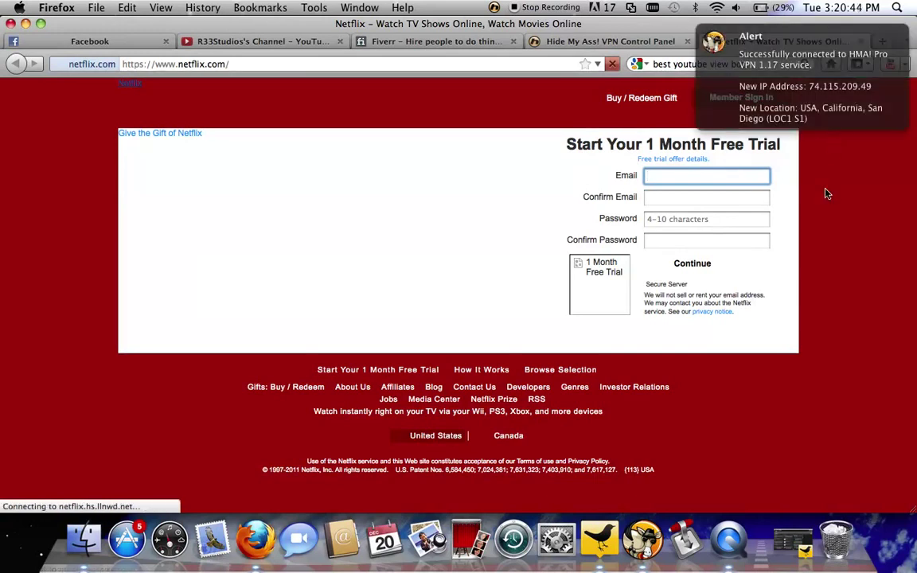
{"action": "key", "text": "super+w"}
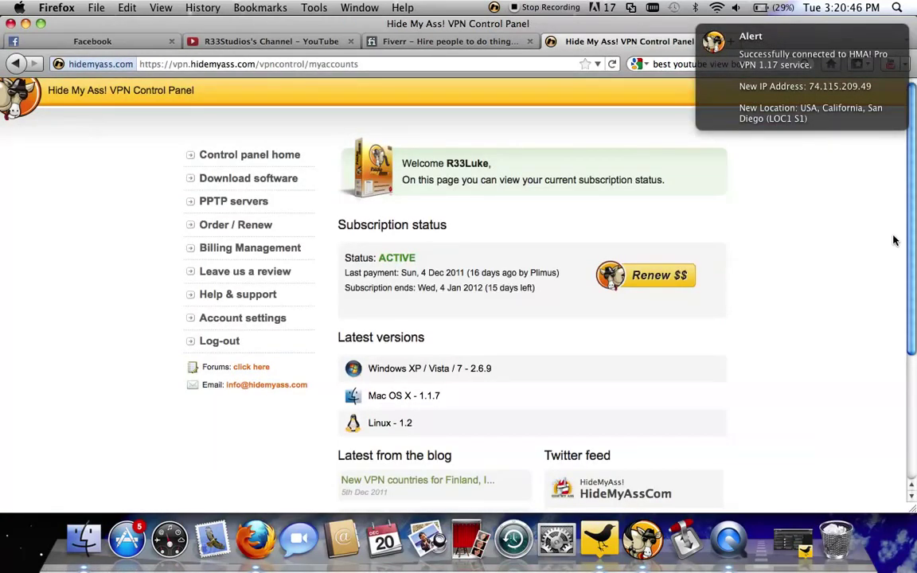